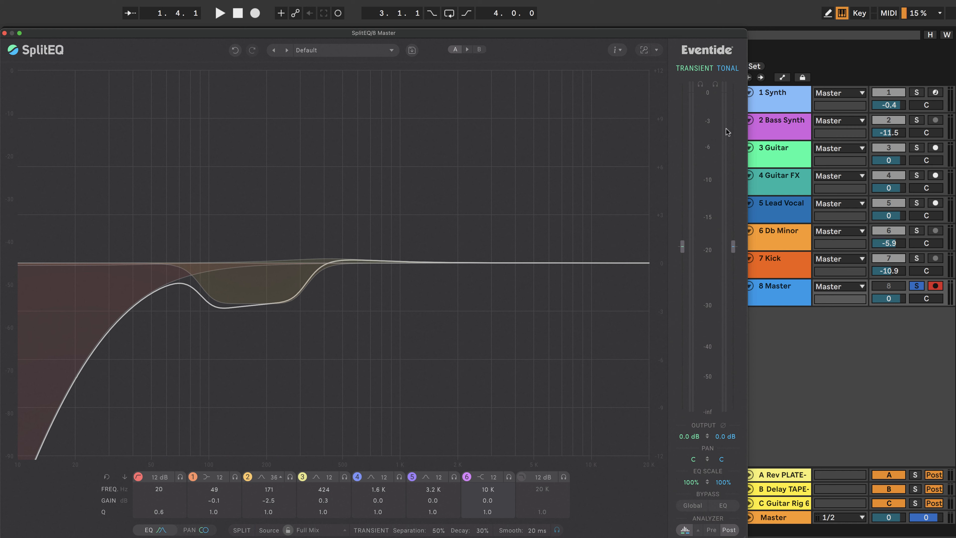
Step: Raise the transient output to 3.7 dB and lower the 8 Master track's volume to -16.3 dB, auditioning the mix
{"action": "key", "text": "space"}
{"action": "left_click_drag", "start_coordinate": [681, 248], "coordinate": [705, 229]}
{"action": "key", "text": "space"}
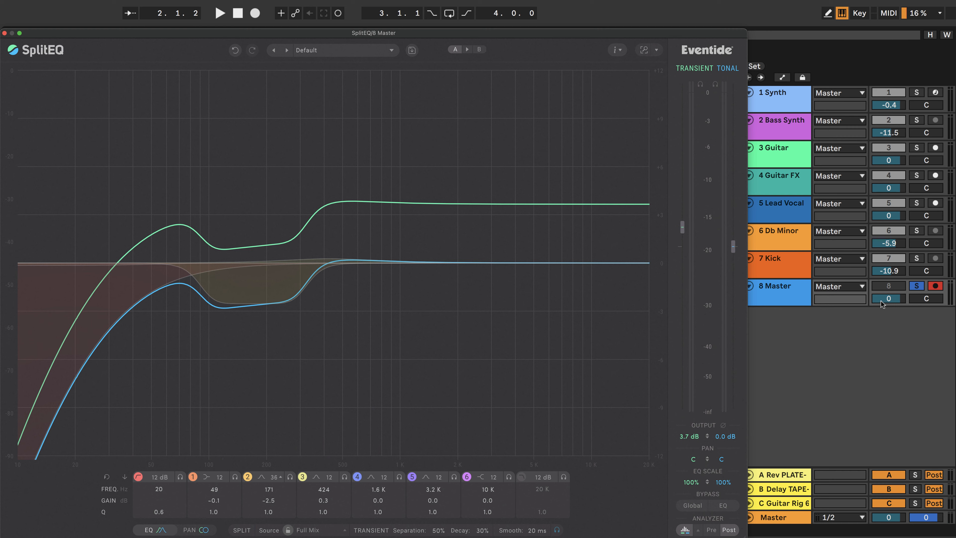
{"action": "left_click_drag", "start_coordinate": [881, 301], "coordinate": [880, 307]}
{"action": "key", "text": "space"}
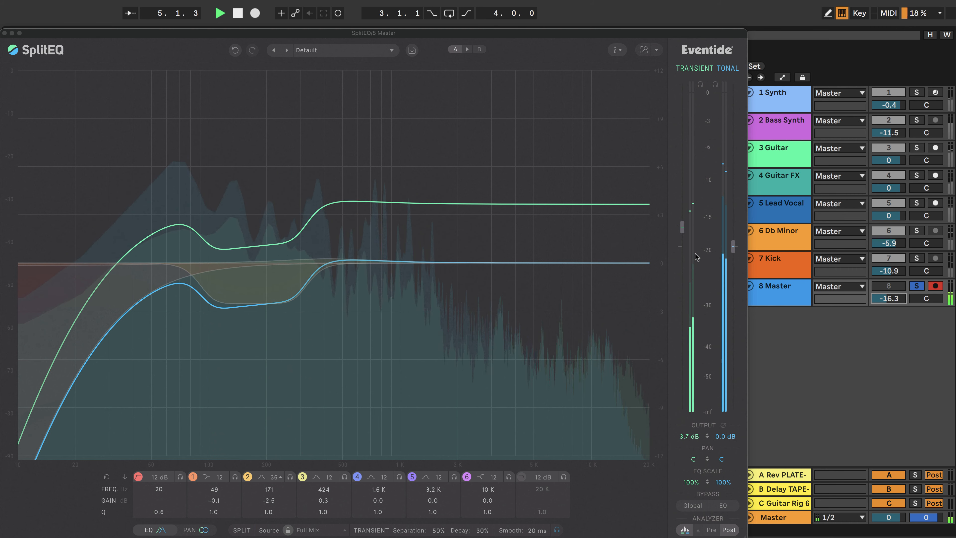
Step: Lower the transient output to -0.3 dB and audition the mix from the beginning
{"action": "left_click_drag", "start_coordinate": [681, 226], "coordinate": [685, 250]}
{"action": "key", "text": "space"}
{"action": "key", "text": "space"}
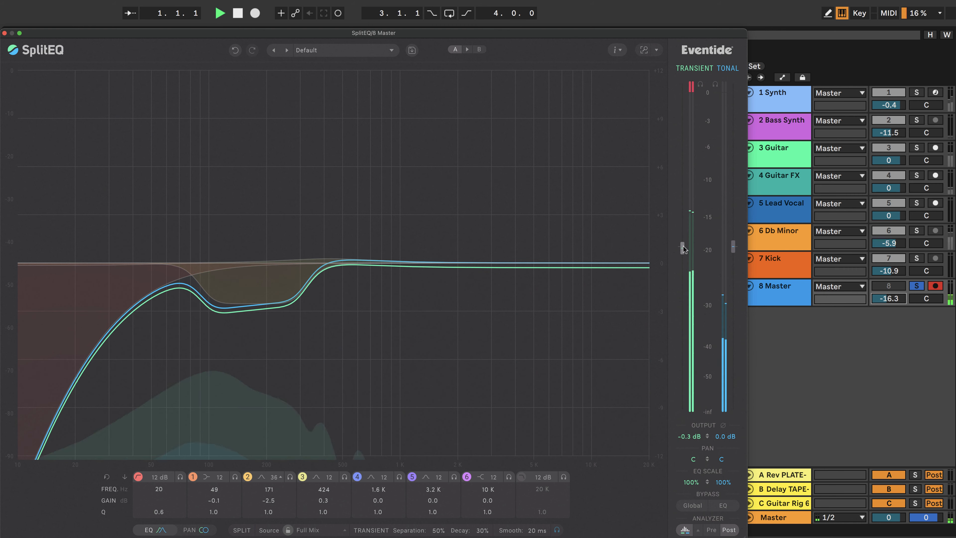
{"action": "key", "text": "space"}
Step: Turn on loop playback, audition the mix briefly, and clear the transient meter's clip indicator
{"action": "left_click", "coordinate": [449, 13]}
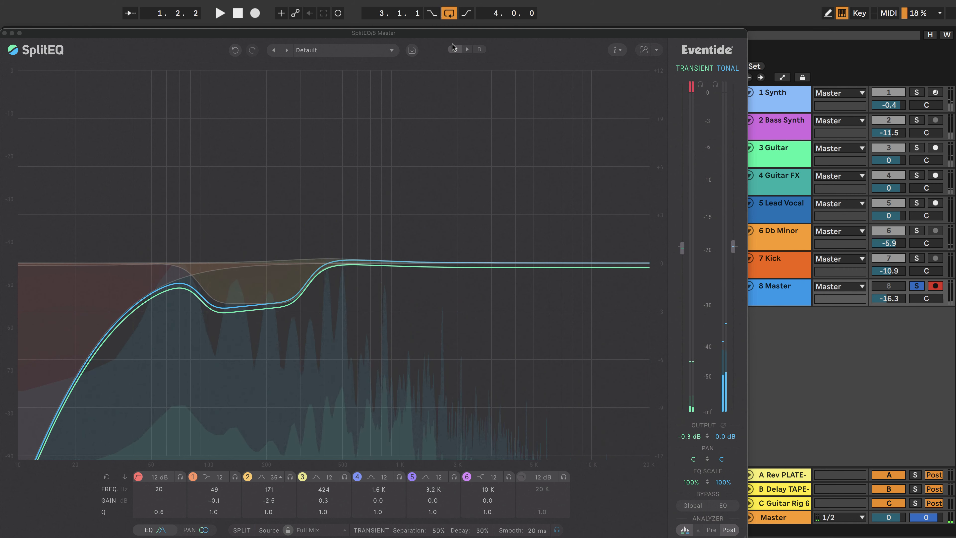
{"action": "key", "text": "space"}
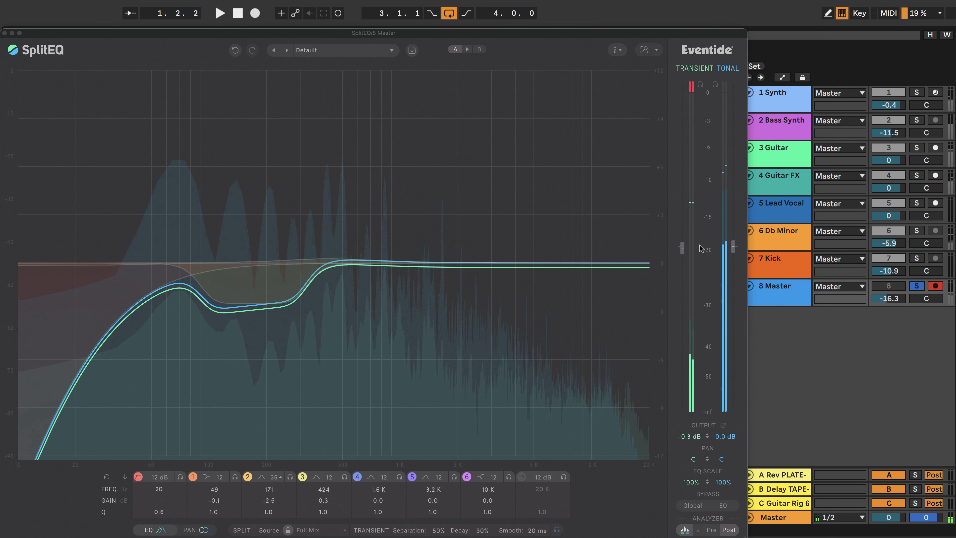
{"action": "key", "text": "space"}
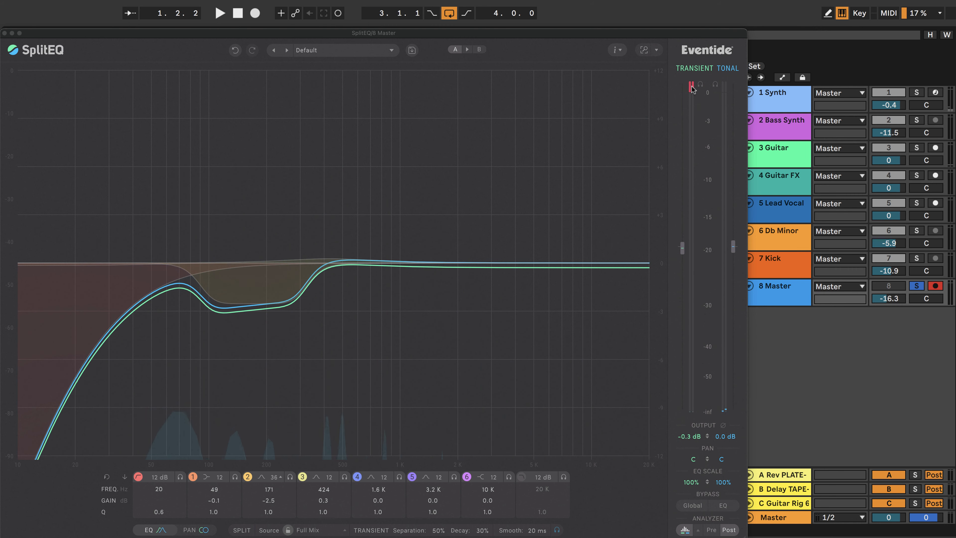
{"action": "left_click", "coordinate": [691, 87]}
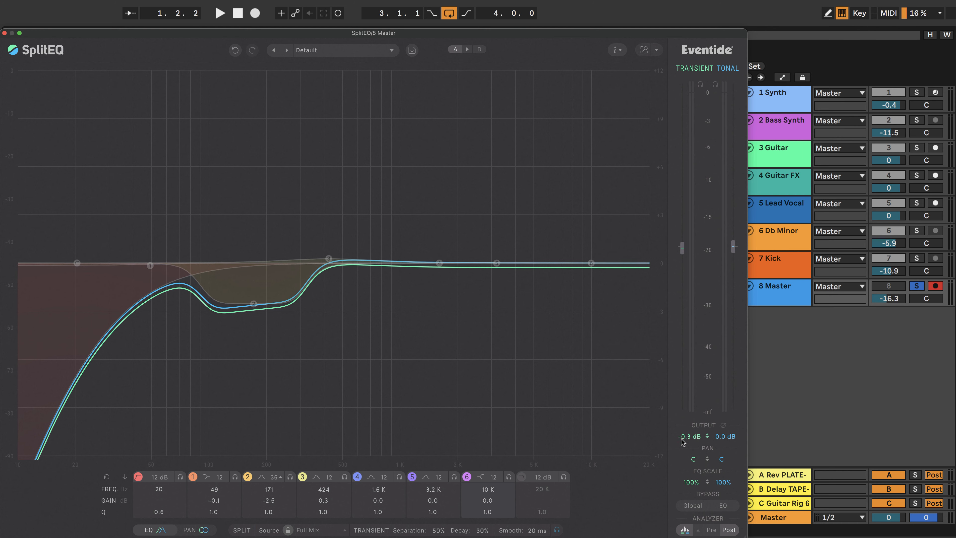
Step: Set the transient output to 6.0 dB panned 26L and the tonal output to -1.8 dB panned 21R during playback
{"action": "left_click_drag", "start_coordinate": [685, 436], "coordinate": [722, 436]}
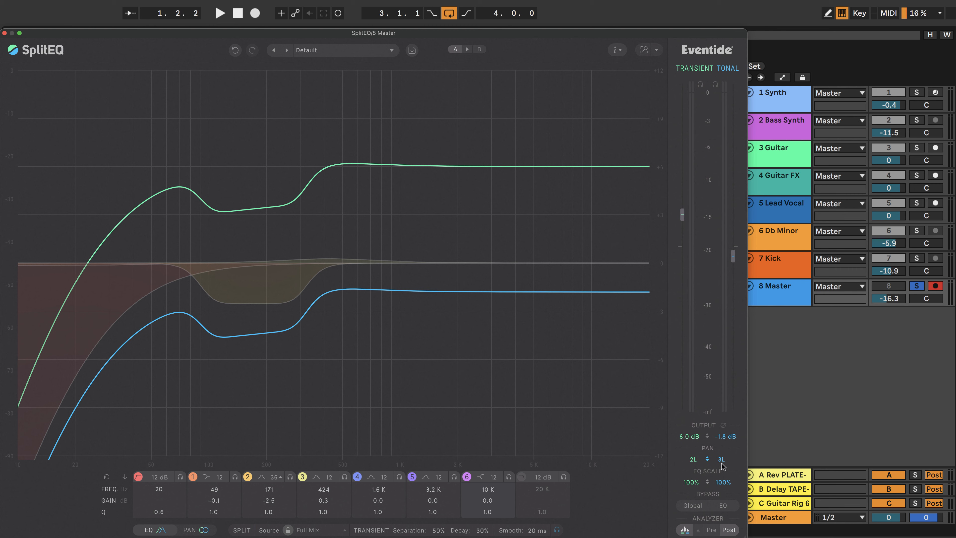
{"action": "key", "text": "space"}
{"action": "mouse_move", "coordinate": [693, 460]}
{"action": "left_mouse_down"}
{"action": "mouse_move", "coordinate": [694, 472]}
{"action": "mouse_move", "coordinate": [725, 435]}
{"action": "mouse_move", "coordinate": [708, 469]}
{"action": "left_mouse_up"}
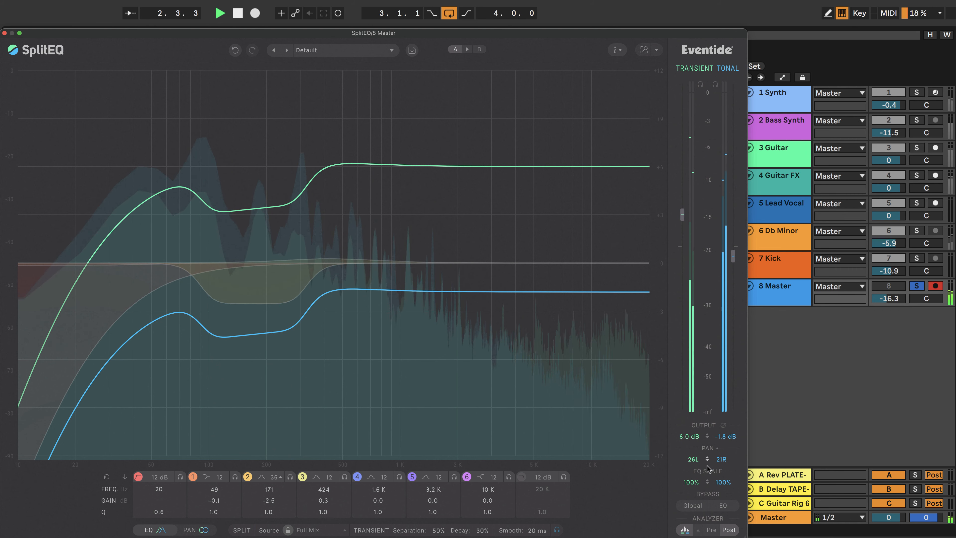
Step: Reset the transient and tonal pans to centre and both output levels to 0.0 dB
{"action": "left_click", "coordinate": [693, 460], "text": "alt"}
{"action": "left_click", "coordinate": [721, 459], "text": "alt"}
{"action": "left_click", "coordinate": [690, 437], "text": "alt"}
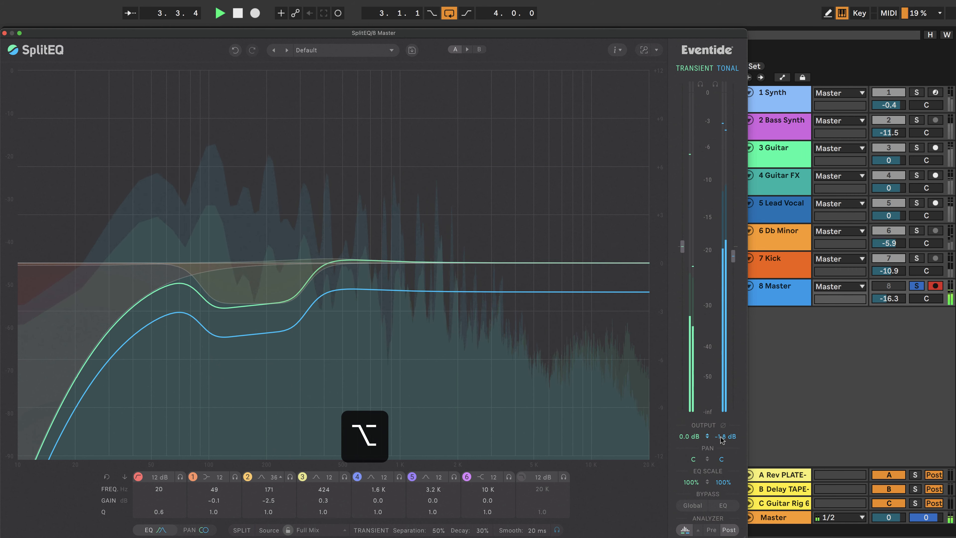
{"action": "left_click", "coordinate": [721, 437], "text": "alt"}
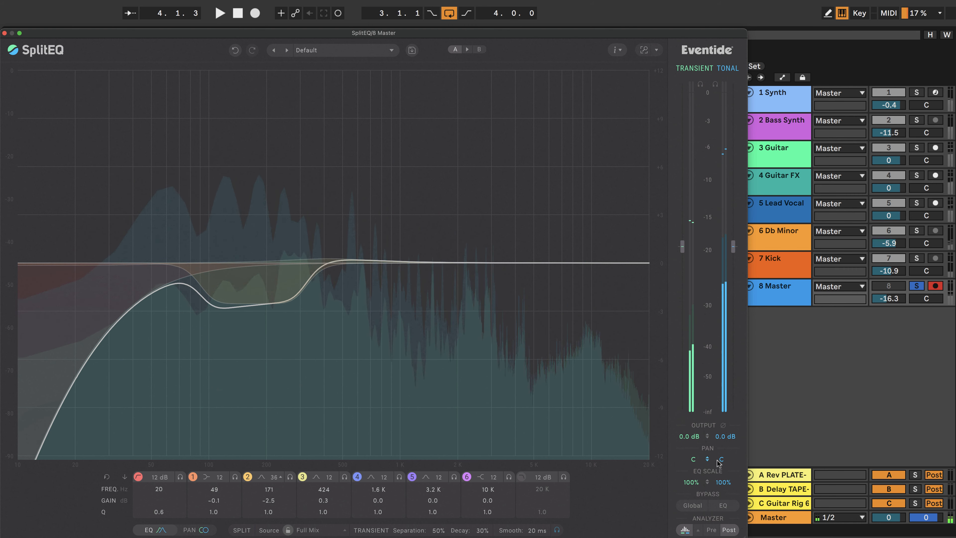
Step: Set the EQ scale to 45% for the transient part and -198% for the tonal part
{"action": "left_click_drag", "start_coordinate": [694, 487], "coordinate": [694, 486]}
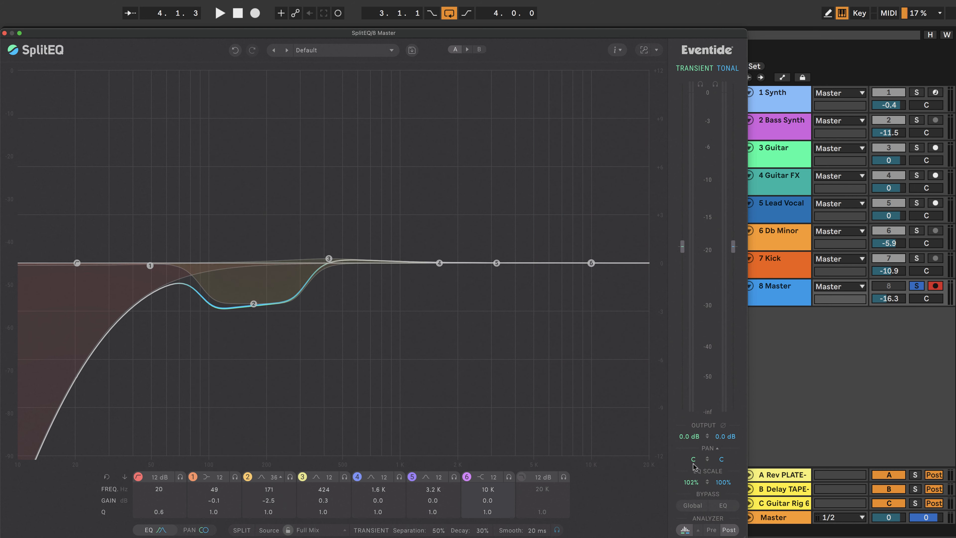
{"action": "left_click_drag", "start_coordinate": [692, 476], "coordinate": [689, 417]}
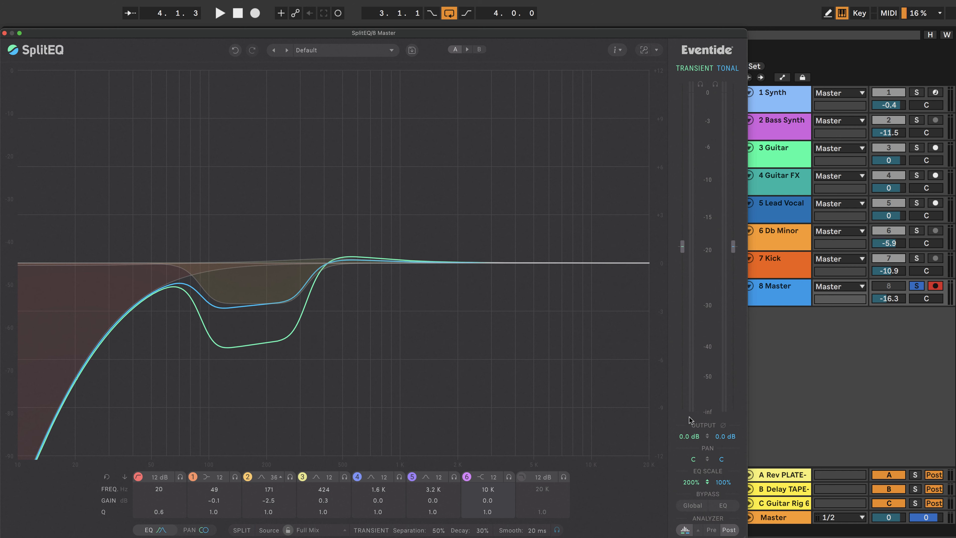
{"action": "left_click_drag", "start_coordinate": [688, 454], "coordinate": [710, 529]}
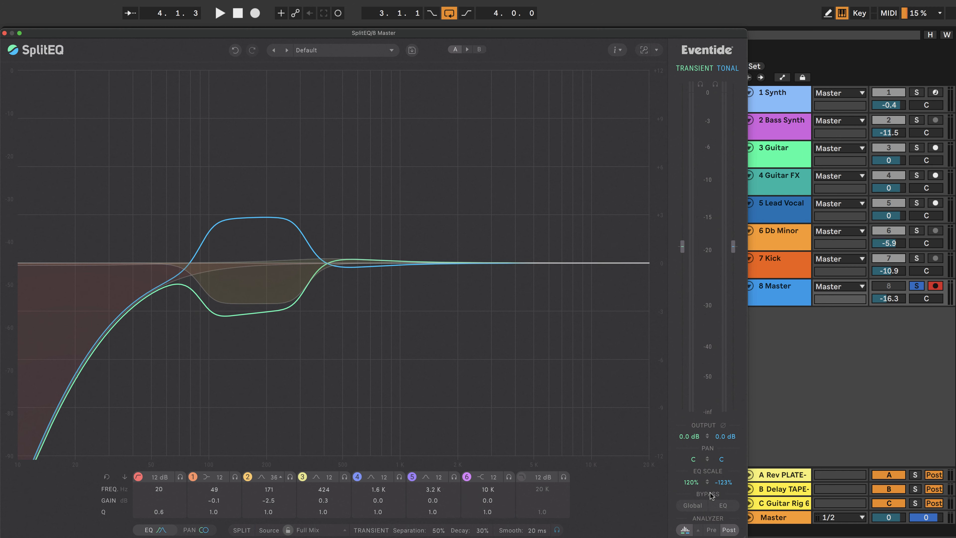
{"action": "mouse_move", "coordinate": [709, 483]}
{"action": "left_mouse_down"}
{"action": "mouse_move", "coordinate": [708, 437]}
{"action": "mouse_move", "coordinate": [706, 516]}
{"action": "mouse_move", "coordinate": [704, 501]}
{"action": "left_mouse_up"}
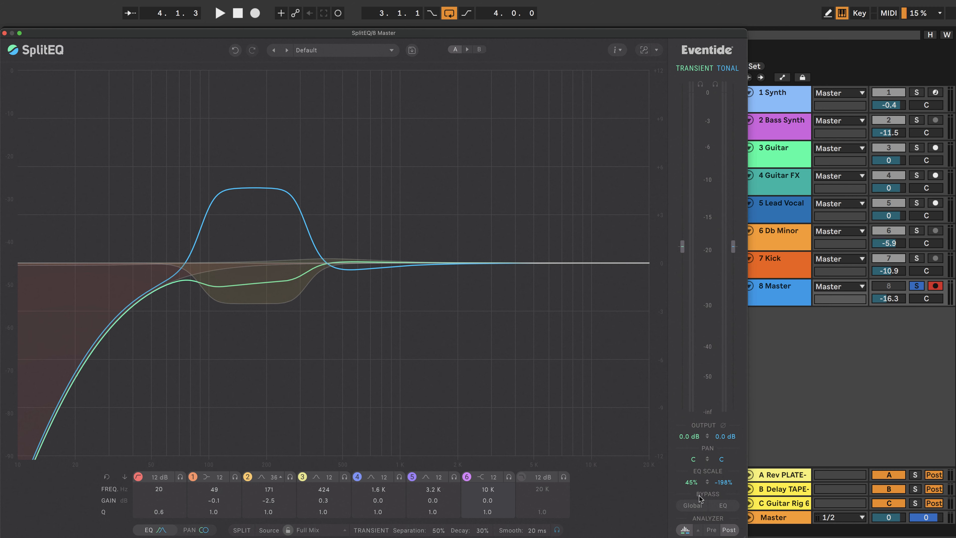
Step: Start playback and switch the spectrum analyzer off and back on
{"action": "key", "text": "space"}
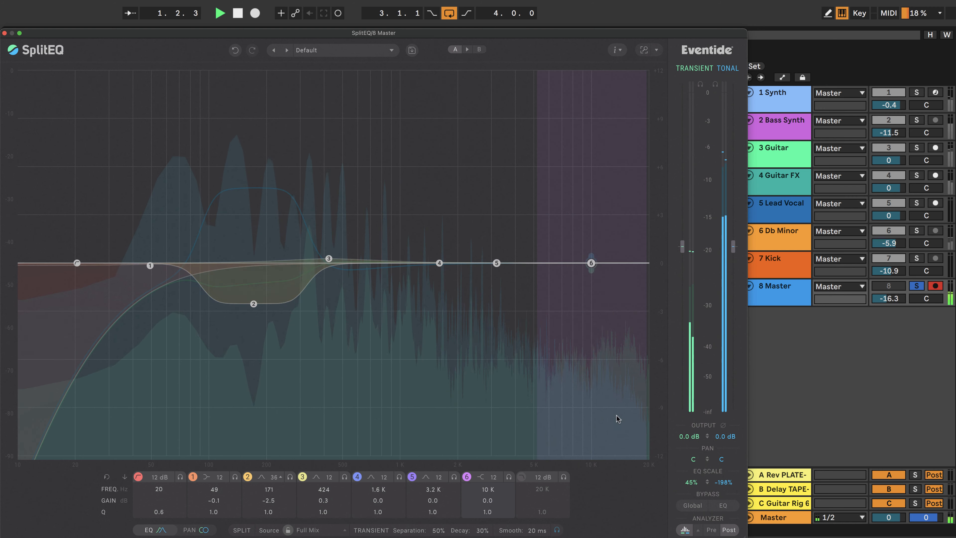
{"action": "left_click", "coordinate": [685, 529]}
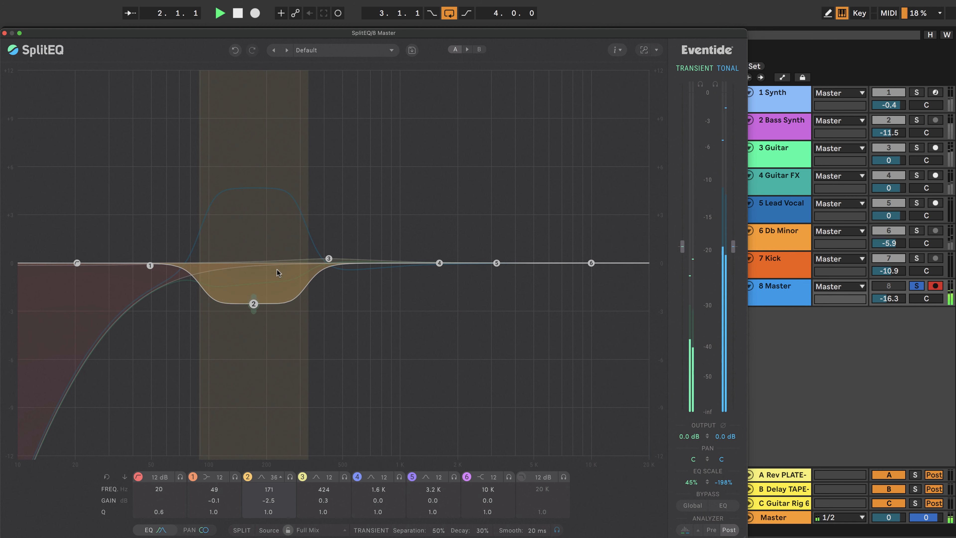
{"action": "left_click", "coordinate": [684, 529]}
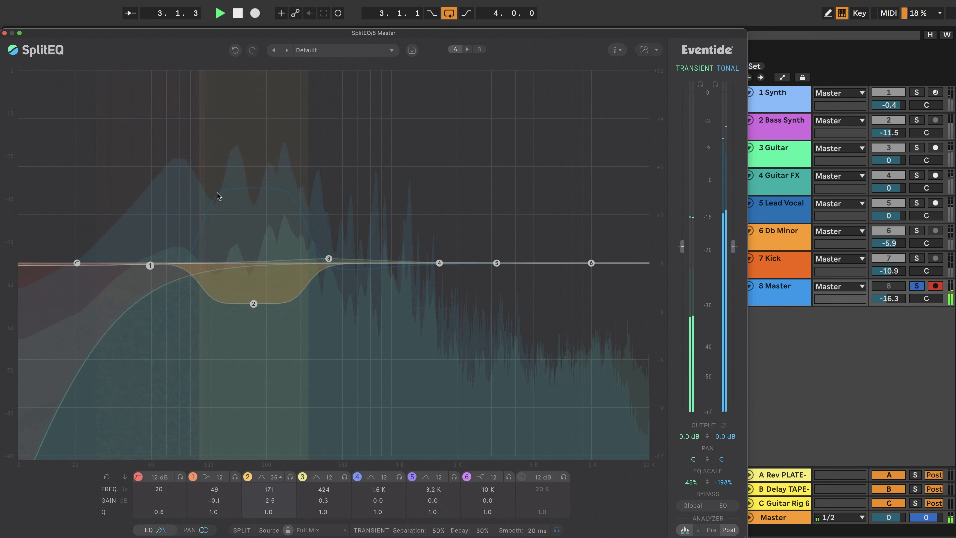
Step: Lower the 8 Master track's volume to -33.5 dB
{"action": "left_click_drag", "start_coordinate": [881, 297], "coordinate": [882, 320]}
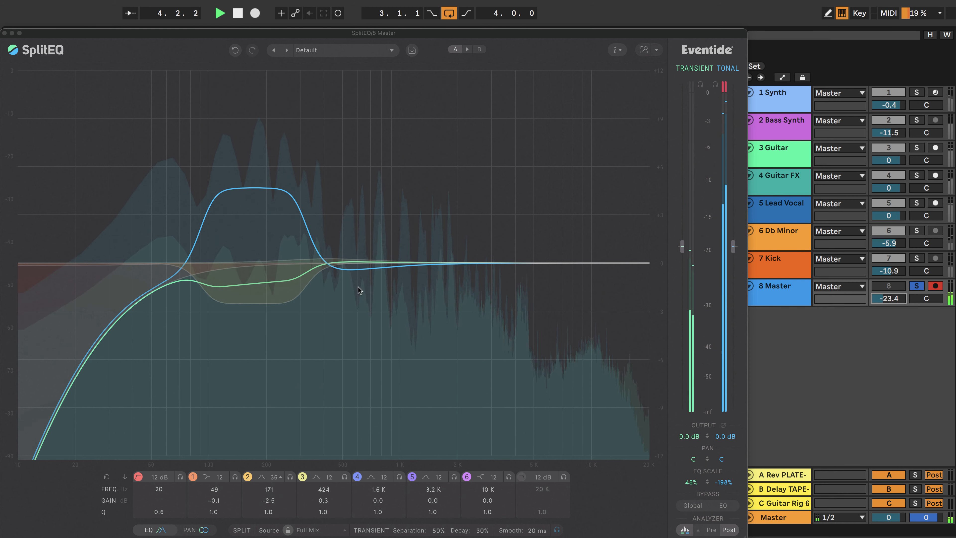
{"action": "left_click_drag", "start_coordinate": [881, 300], "coordinate": [882, 331]}
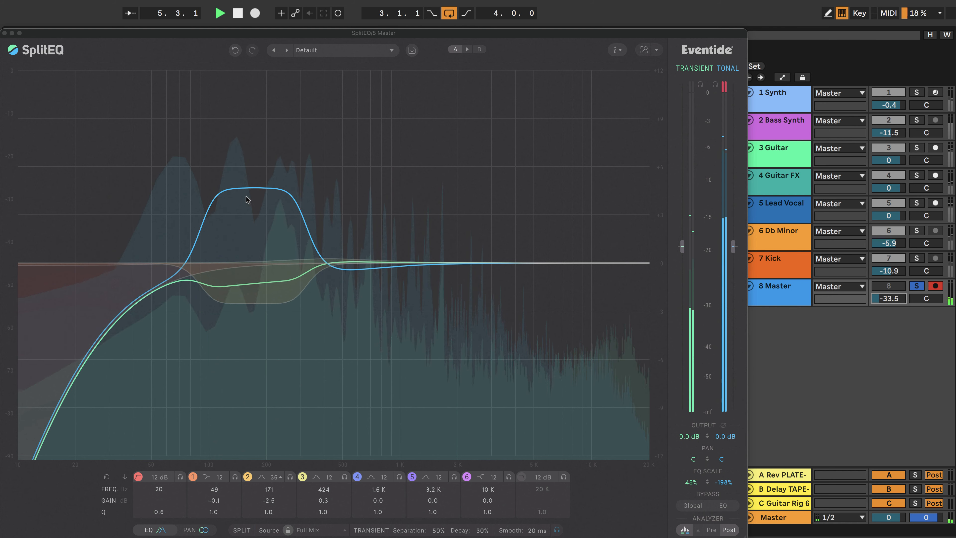
Step: Open the analyzer options and switch the analyzer source to All and back to Split
{"action": "left_click", "coordinate": [698, 530]}
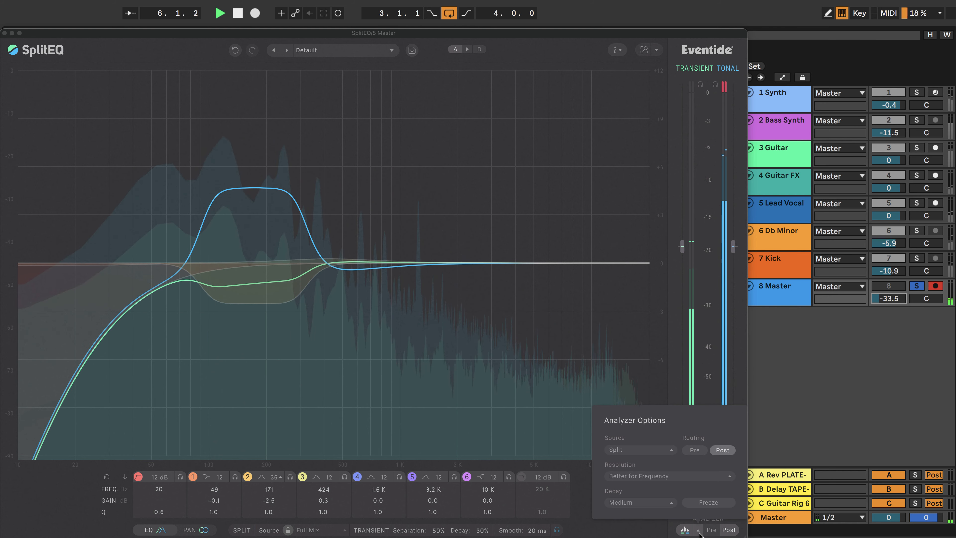
{"action": "left_click", "coordinate": [639, 449]}
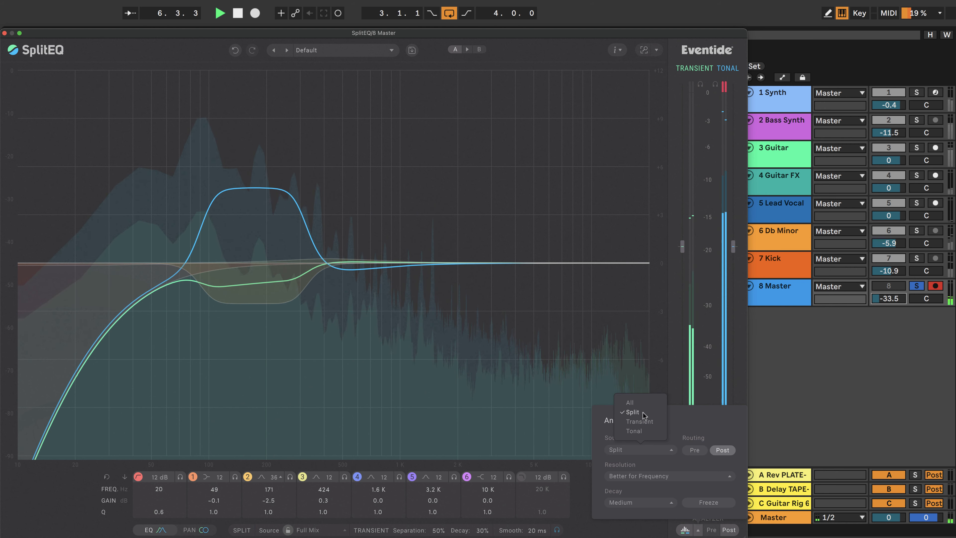
{"action": "left_click", "coordinate": [629, 402]}
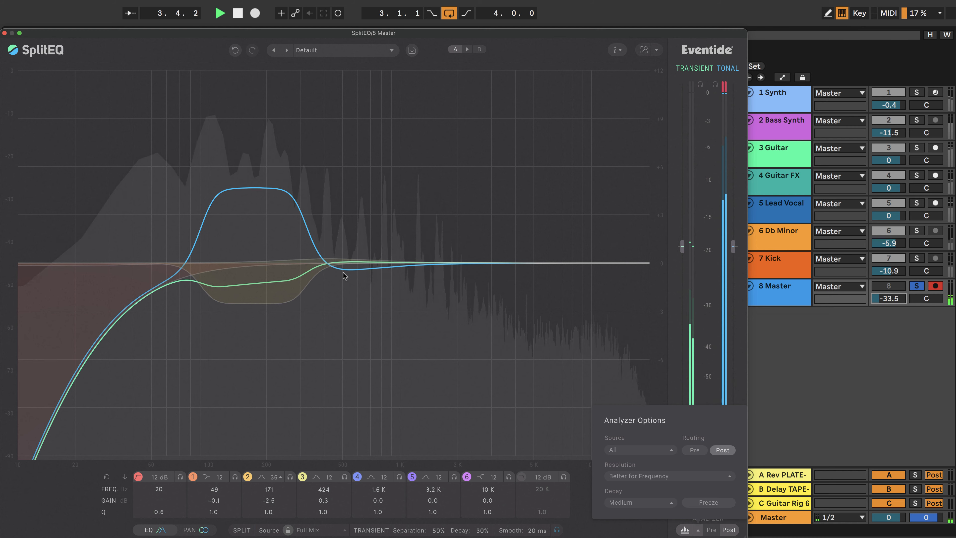
{"action": "left_click", "coordinate": [635, 453]}
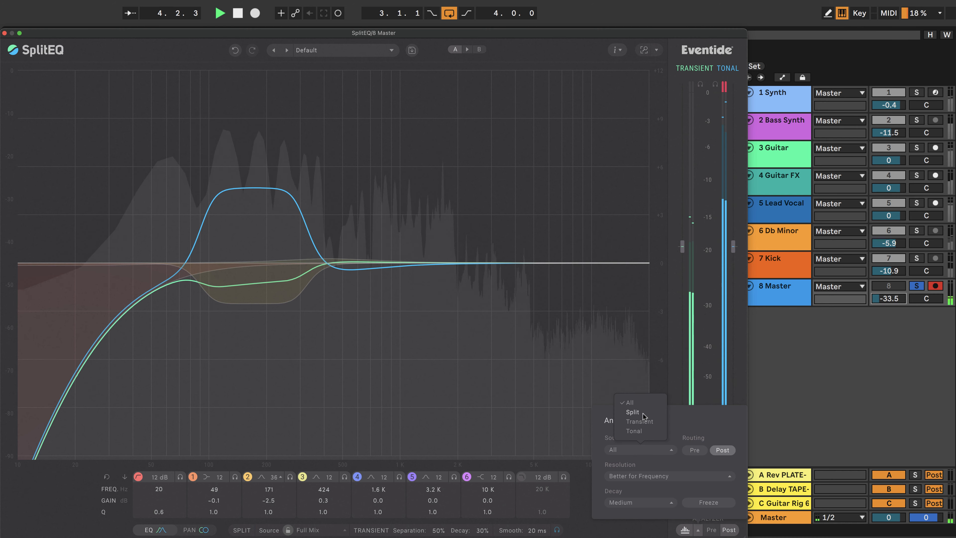
{"action": "left_click", "coordinate": [633, 412]}
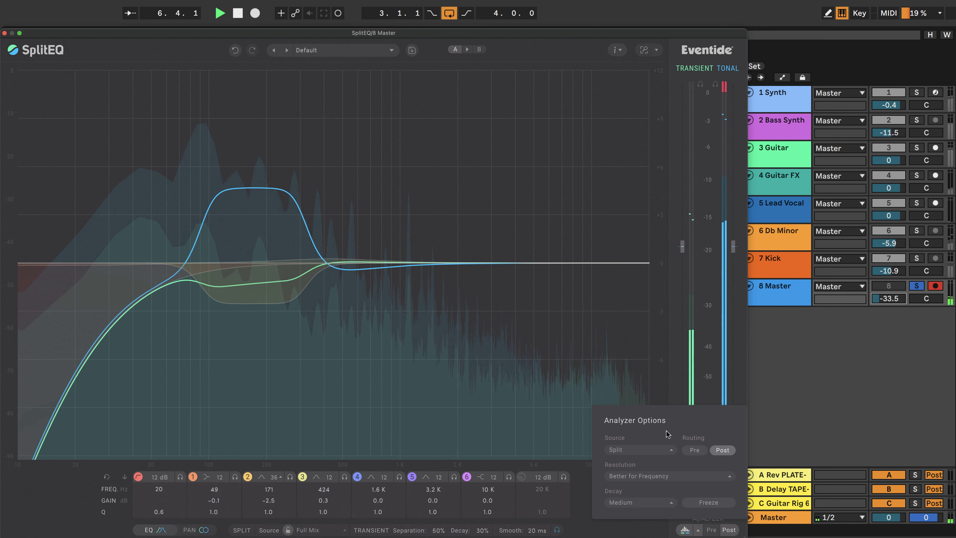
Step: Show only the Transient and only the Tonal signal in the analyzer, and return its source to Split
{"action": "left_click", "coordinate": [640, 450]}
{"action": "left_click", "coordinate": [647, 425]}
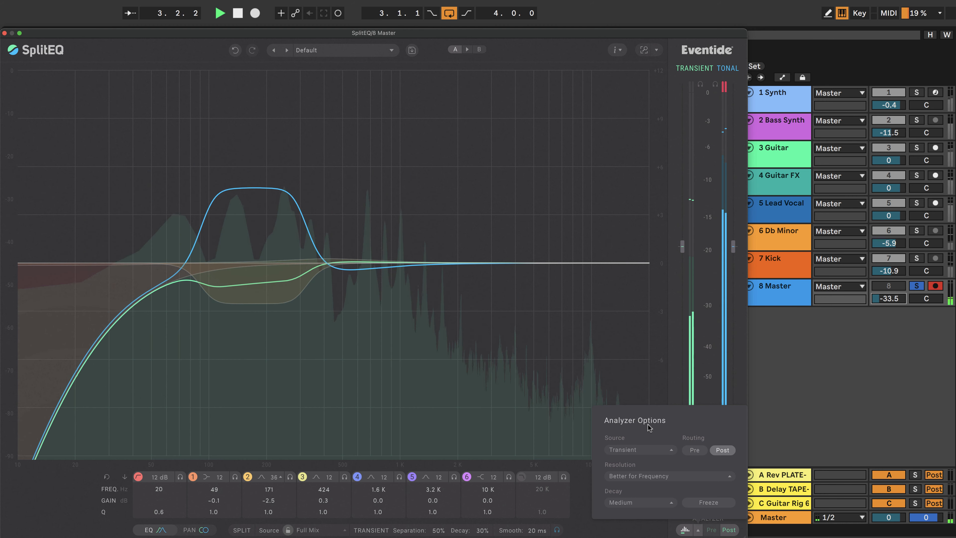
{"action": "left_click", "coordinate": [640, 447]}
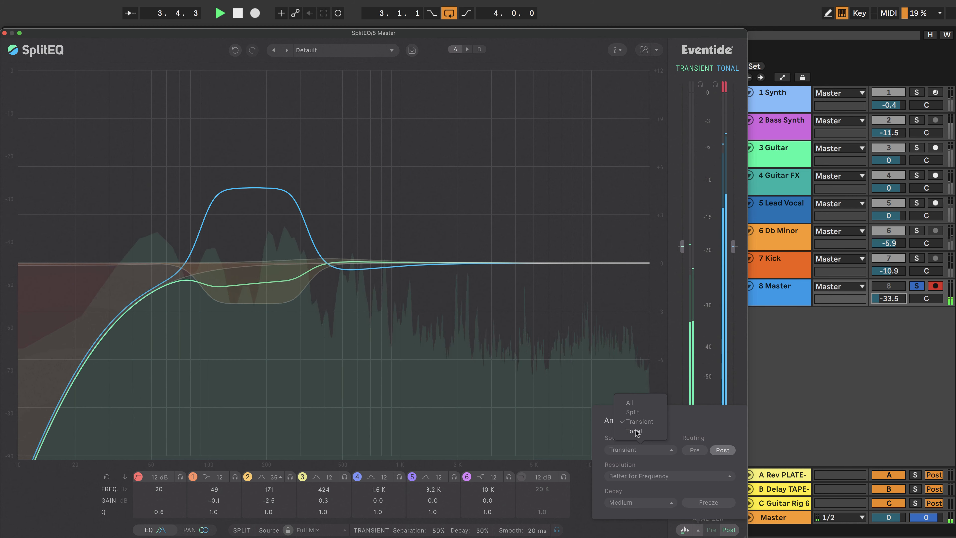
{"action": "left_click", "coordinate": [635, 431]}
{"action": "left_click", "coordinate": [647, 452]}
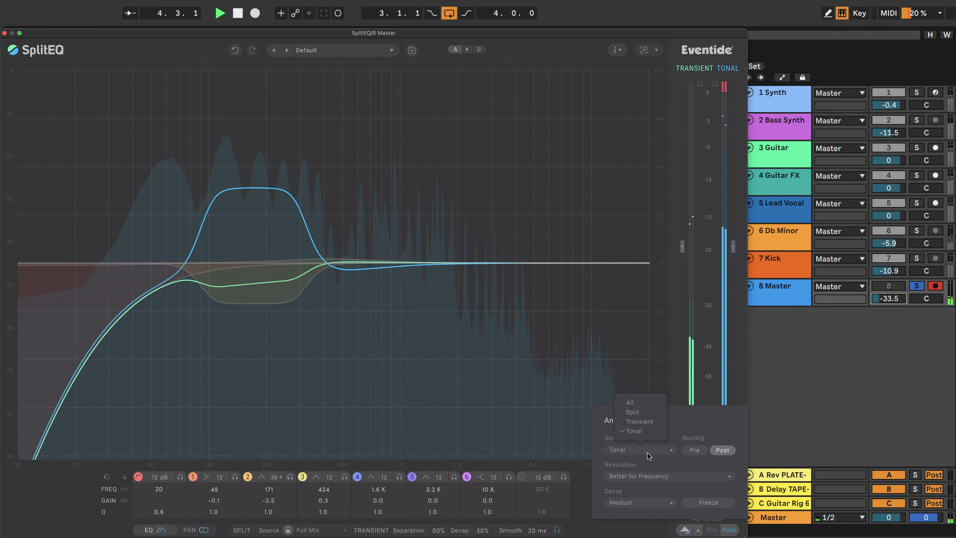
{"action": "left_click", "coordinate": [645, 412]}
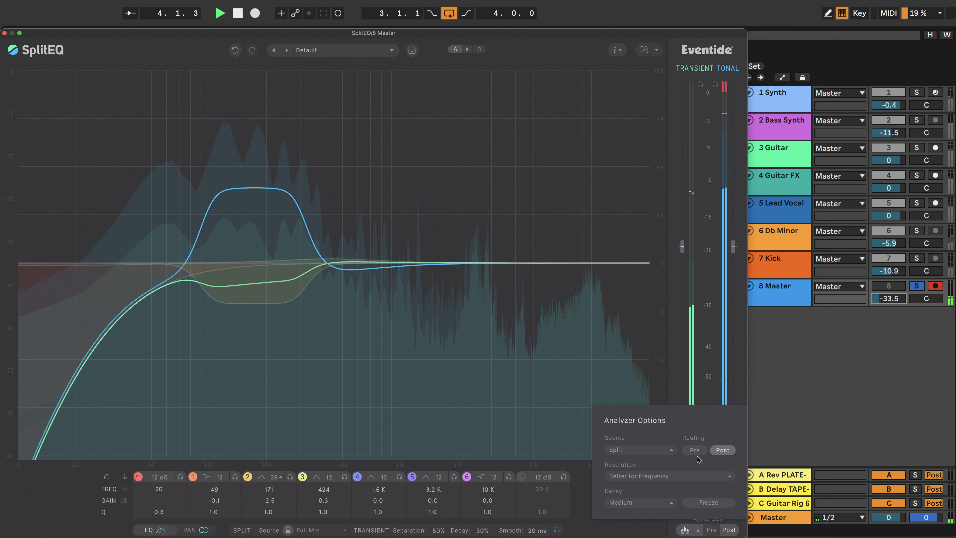
Step: Examine the available resolution and decay choices for the analyzer
{"action": "left_click", "coordinate": [651, 476]}
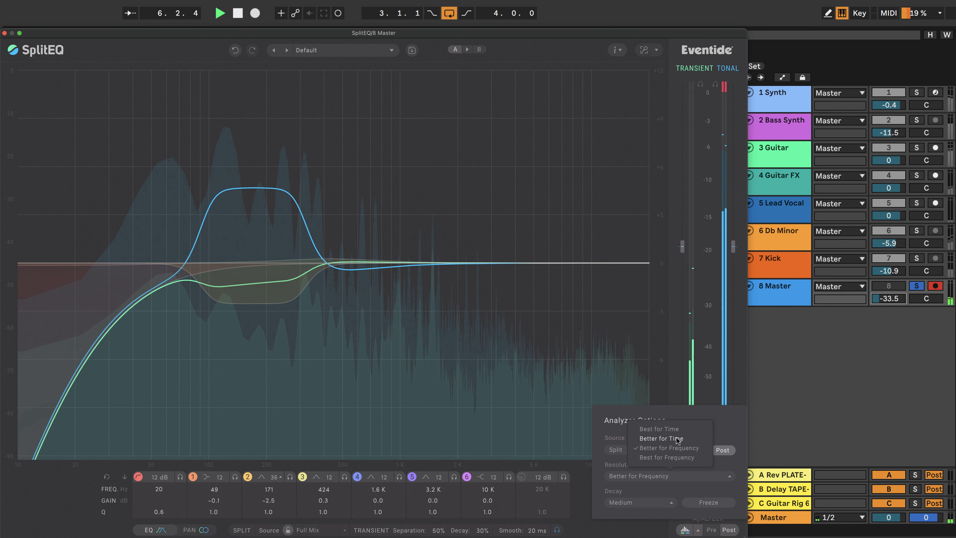
{"action": "left_click", "coordinate": [598, 481]}
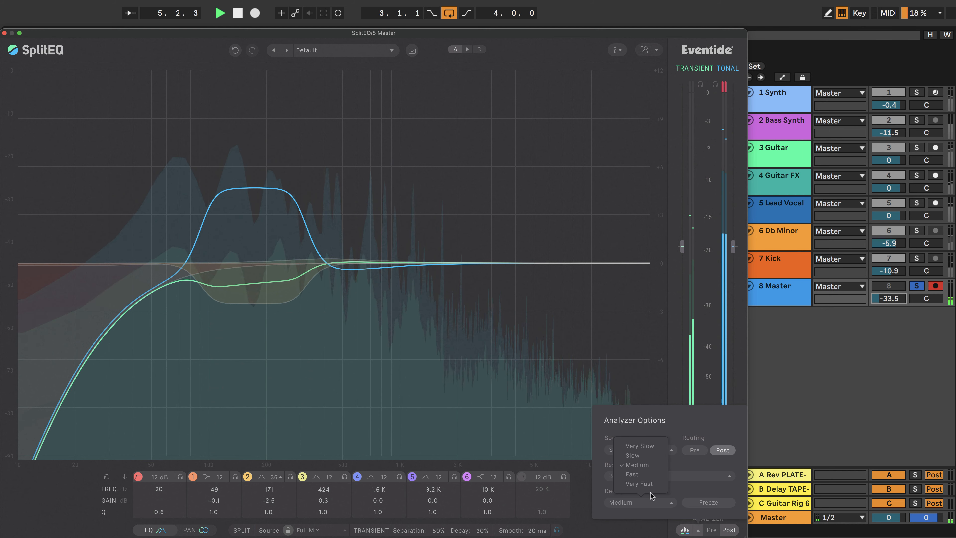
Step: Freeze the analyzer display, release the freeze, and close the analyzer options
{"action": "left_click", "coordinate": [680, 488]}
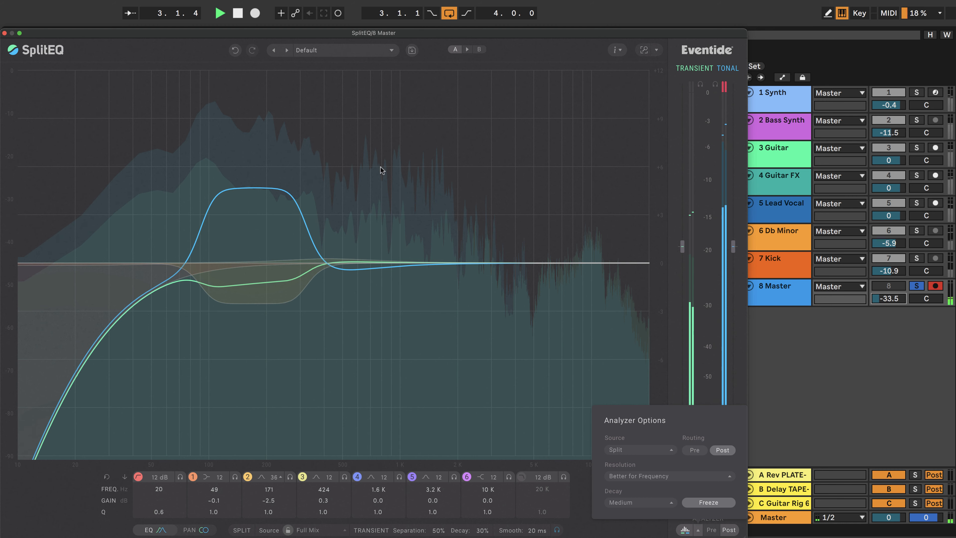
{"action": "left_click", "coordinate": [701, 503]}
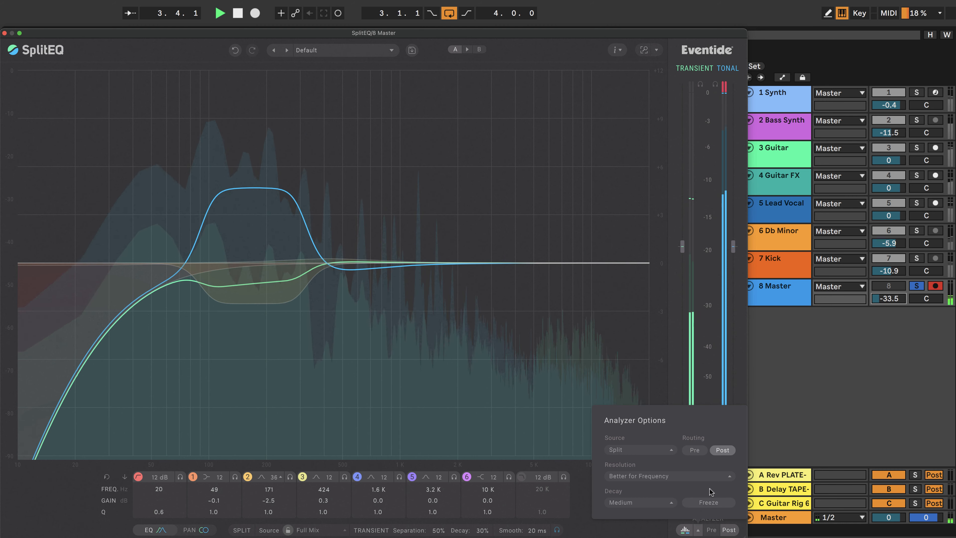
{"action": "left_click", "coordinate": [642, 378]}
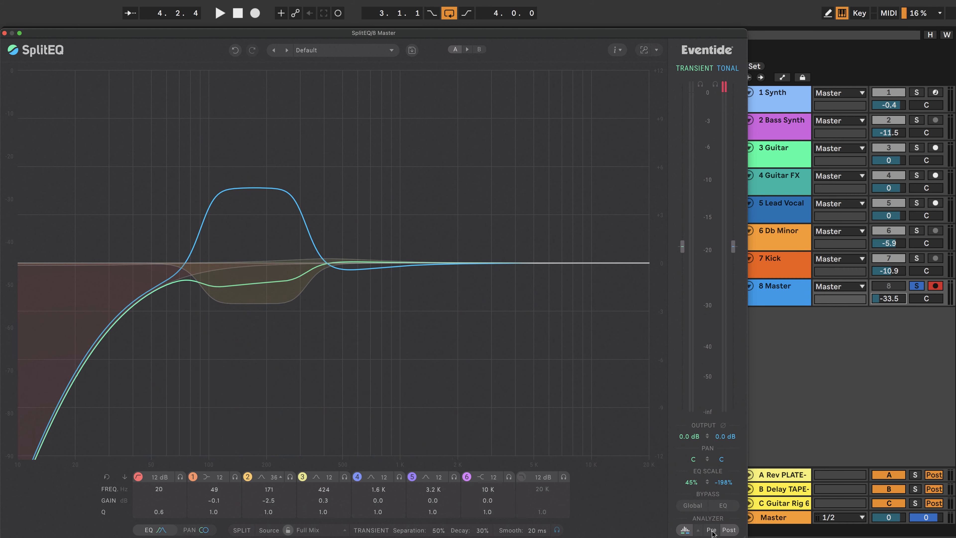
Step: Switch the analyzer routing to Pre and back to Post, and close the analyzer options
{"action": "left_click", "coordinate": [698, 529]}
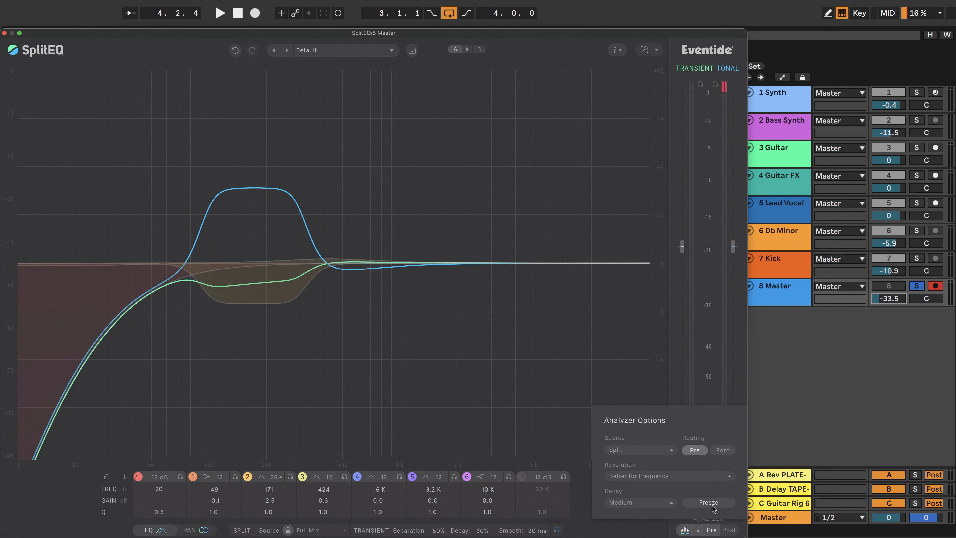
{"action": "left_click", "coordinate": [721, 451]}
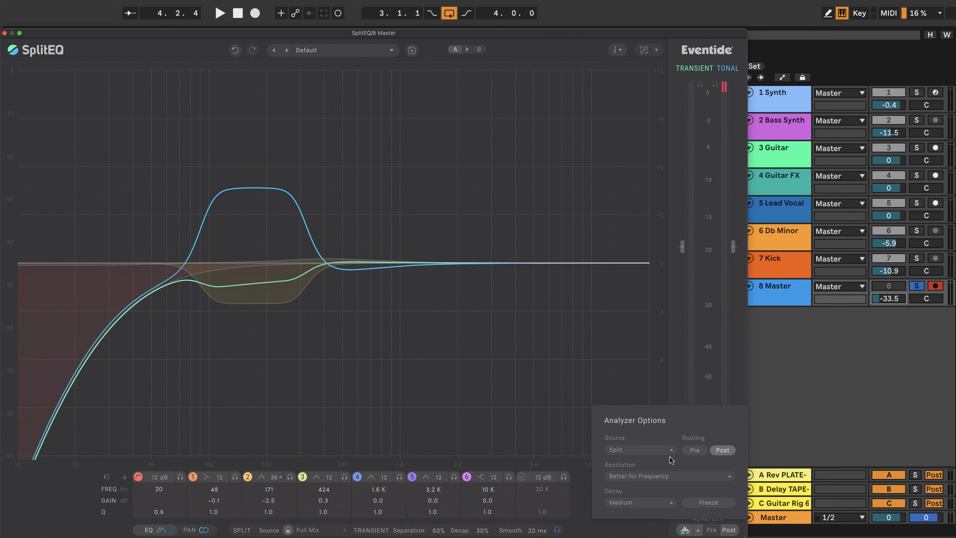
{"action": "left_click", "coordinate": [552, 422]}
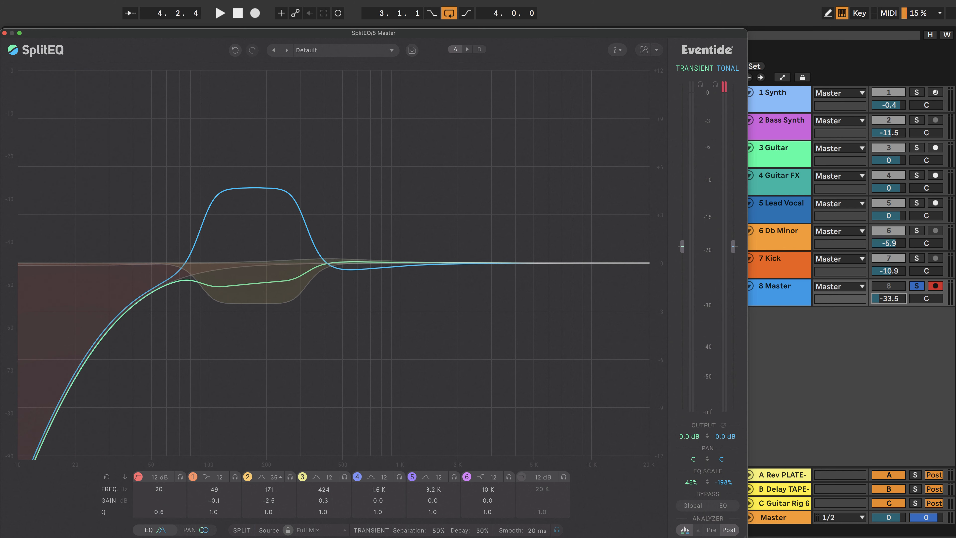
Step: Show the bands' pan controls and pan band 1's transient part slightly to the left
{"action": "left_click", "coordinate": [191, 531]}
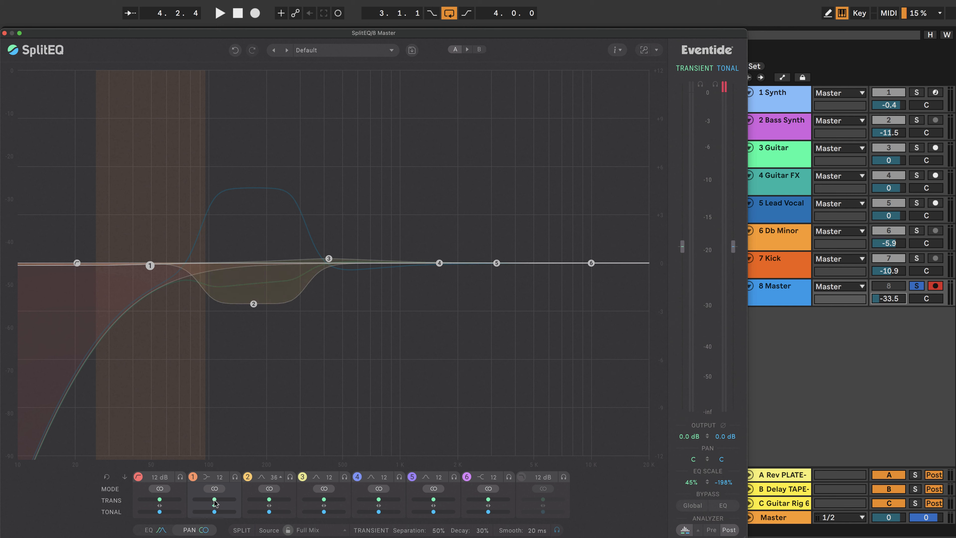
{"action": "mouse_move", "coordinate": [215, 503]}
{"action": "left_mouse_down"}
{"action": "mouse_move", "coordinate": [207, 503]}
{"action": "mouse_move", "coordinate": [227, 503]}
{"action": "mouse_move", "coordinate": [210, 506]}
{"action": "left_mouse_up"}
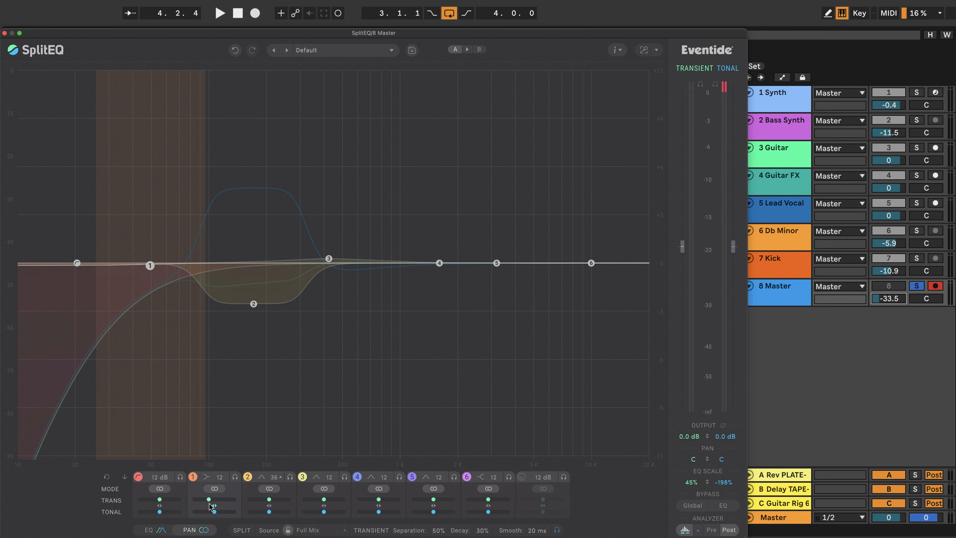